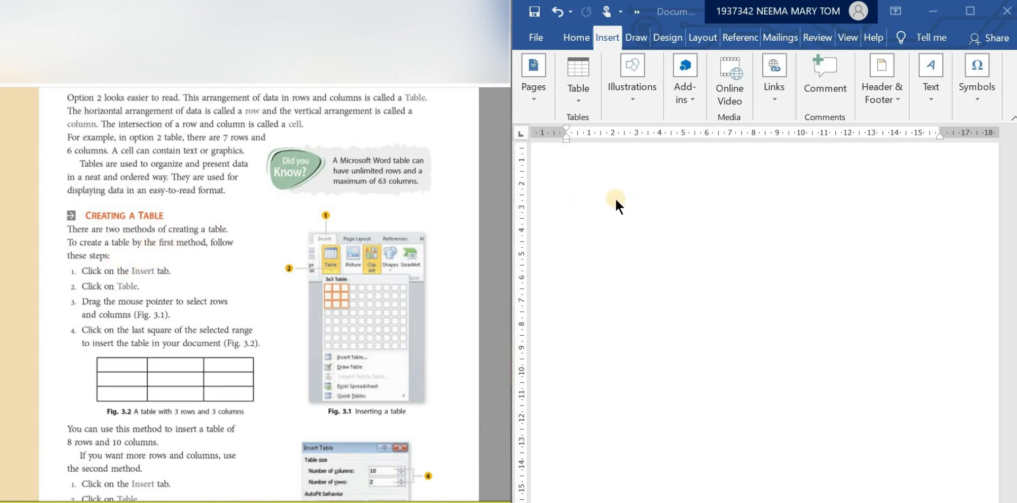
- Insert a table of 5 columns and 3 rows at the start of the blank document using the table size grid
{"action": "left_click", "coordinate": [600, 191]}
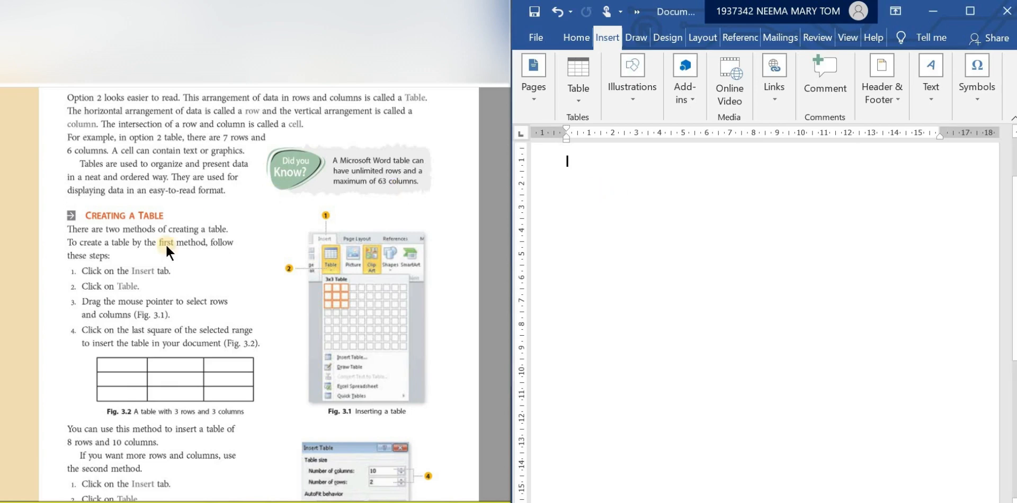
{"action": "left_click", "coordinate": [603, 37]}
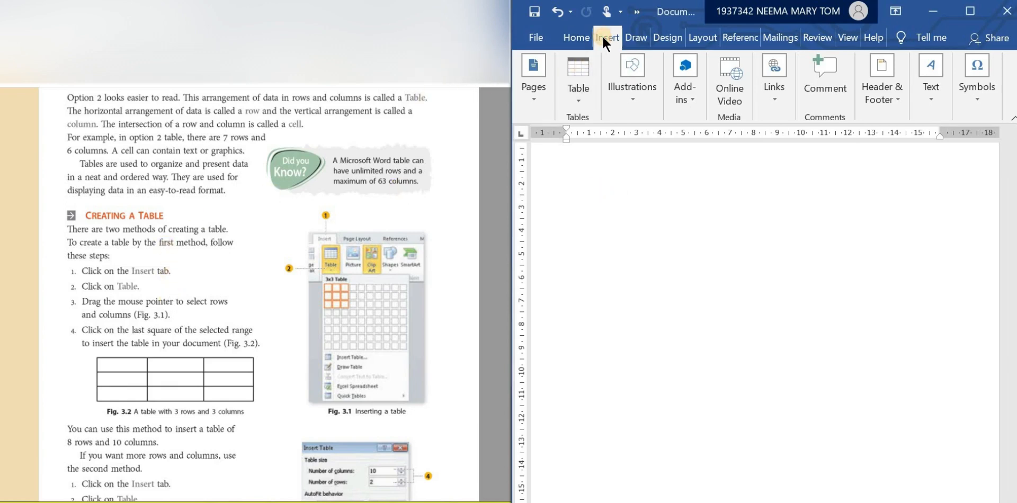
{"action": "left_click", "coordinate": [580, 94]}
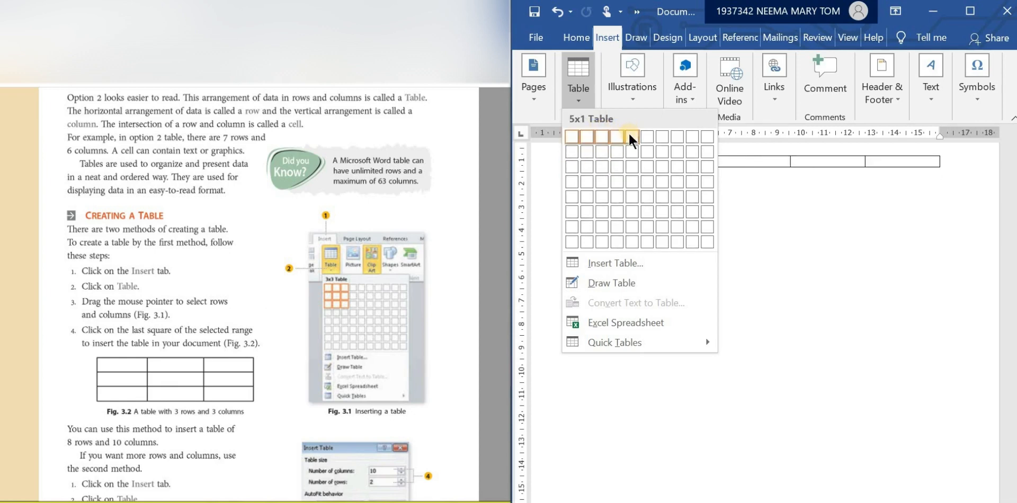
{"action": "left_click", "coordinate": [633, 163]}
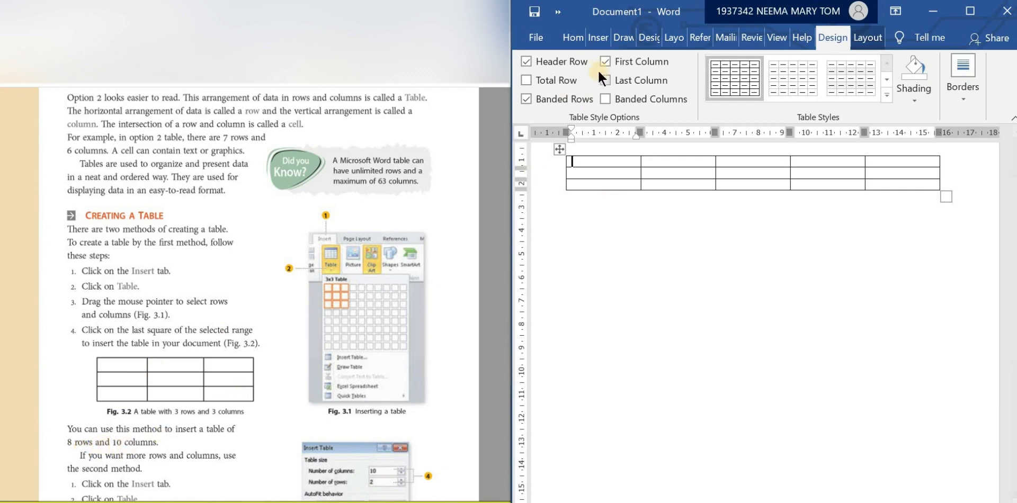
- Preview the 10-column by 8-row size in the table grid without inserting it
{"action": "left_click", "coordinate": [599, 38]}
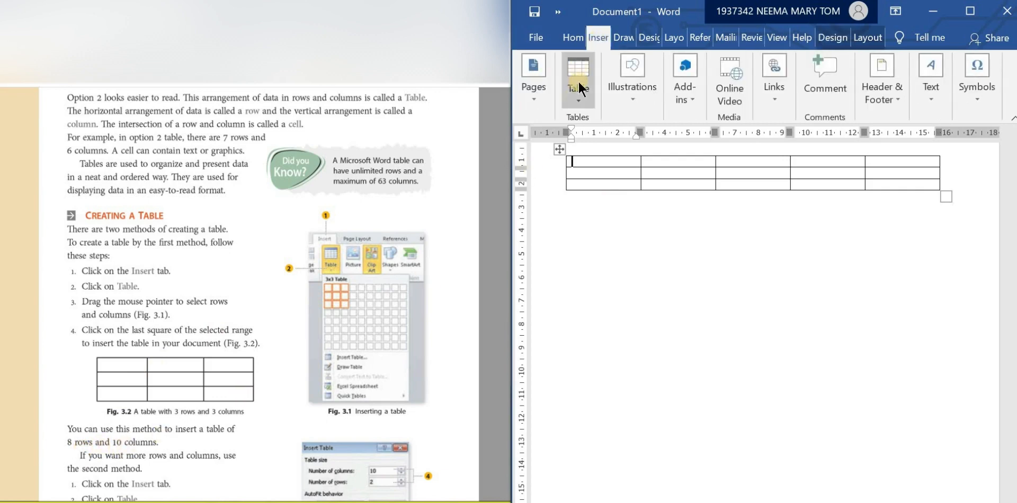
{"action": "left_click", "coordinate": [577, 96]}
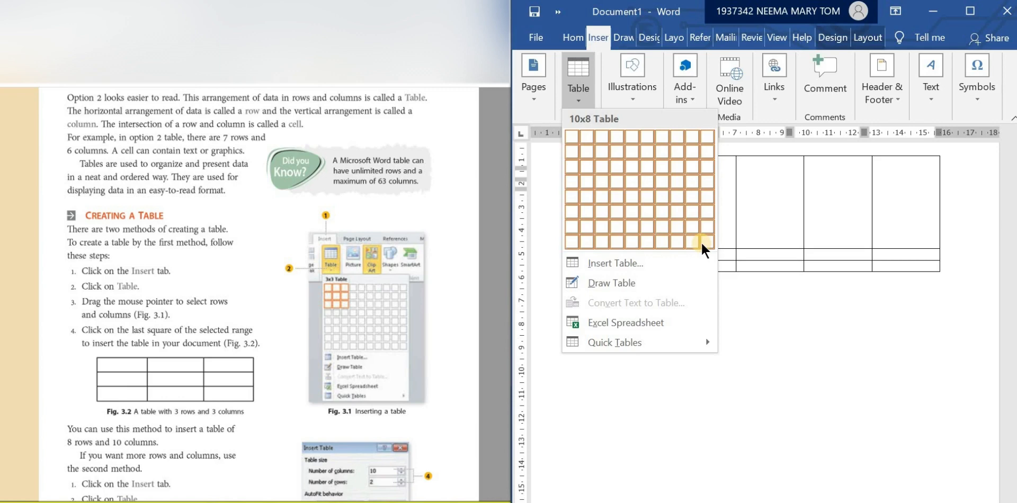
{"action": "left_click", "coordinate": [751, 434]}
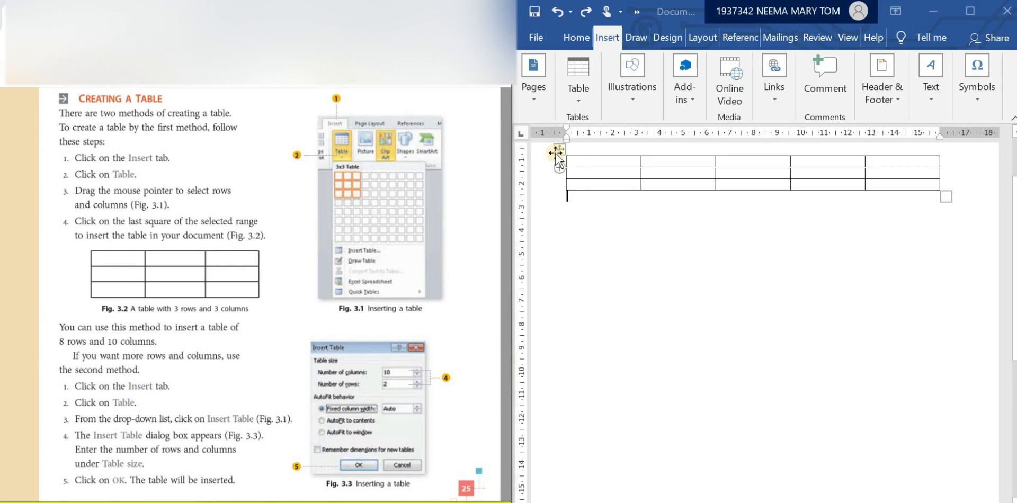
- Select the entire 5-column, 3-row table and cut it from the document
{"action": "left_click", "coordinate": [559, 151]}
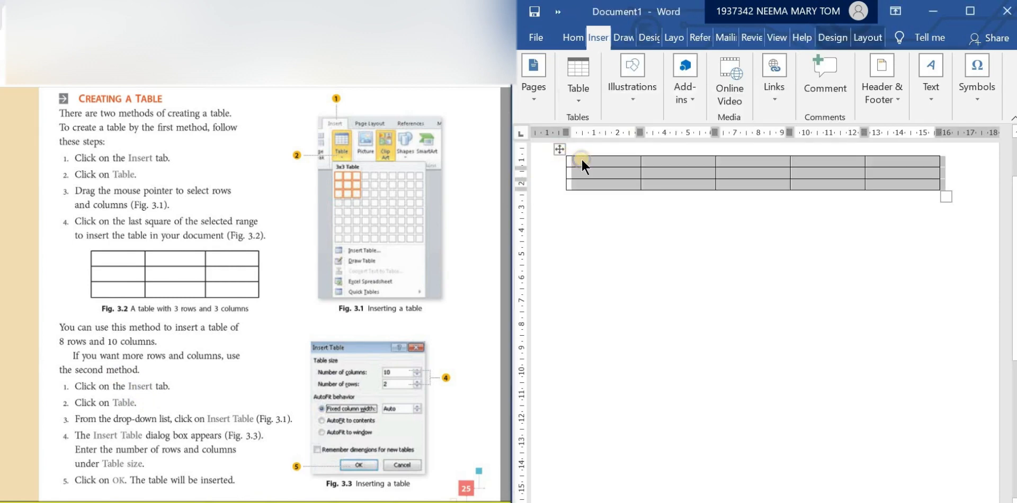
{"action": "right_click", "coordinate": [583, 160]}
{"action": "left_click", "coordinate": [601, 171]}
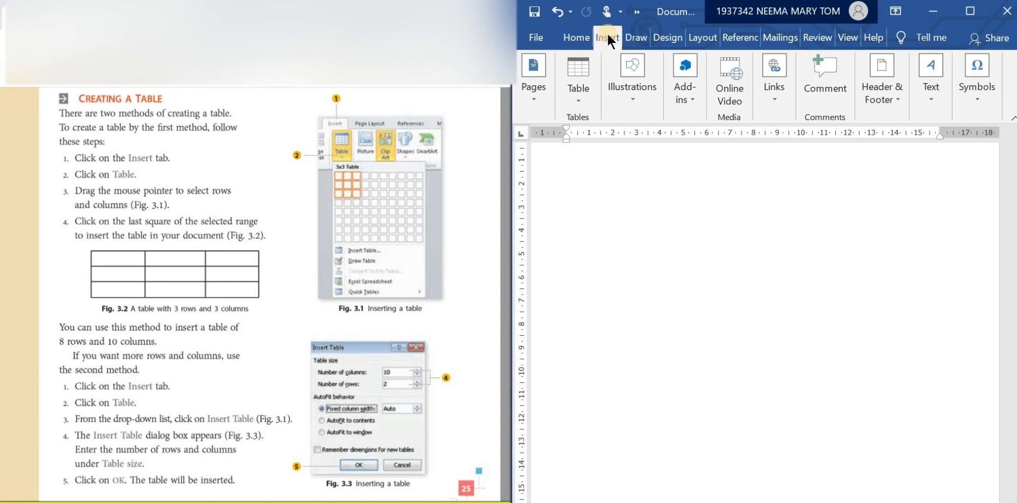
- Insert a table with 11 columns and 9 rows through the Insert Table dialog, keeping the automatic fixed column width
{"action": "left_click", "coordinate": [578, 85]}
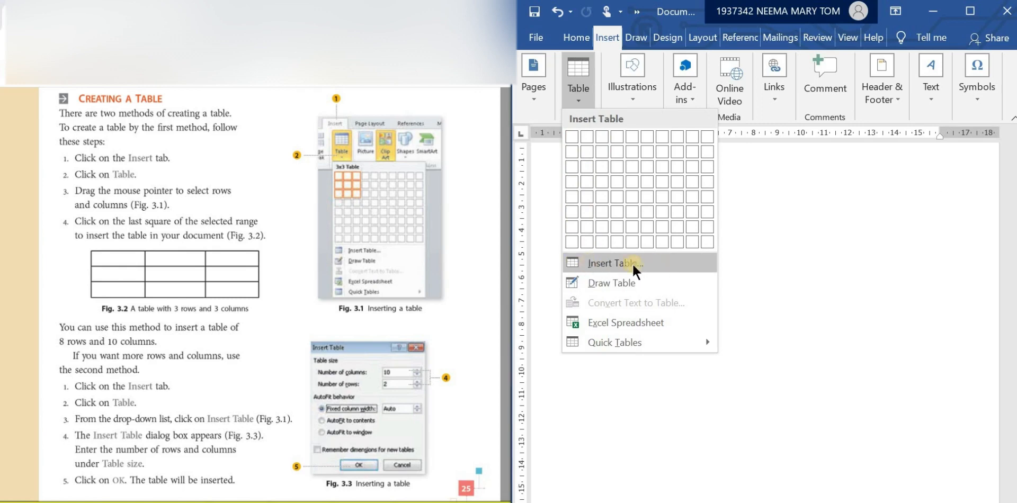
{"action": "left_click", "coordinate": [596, 259]}
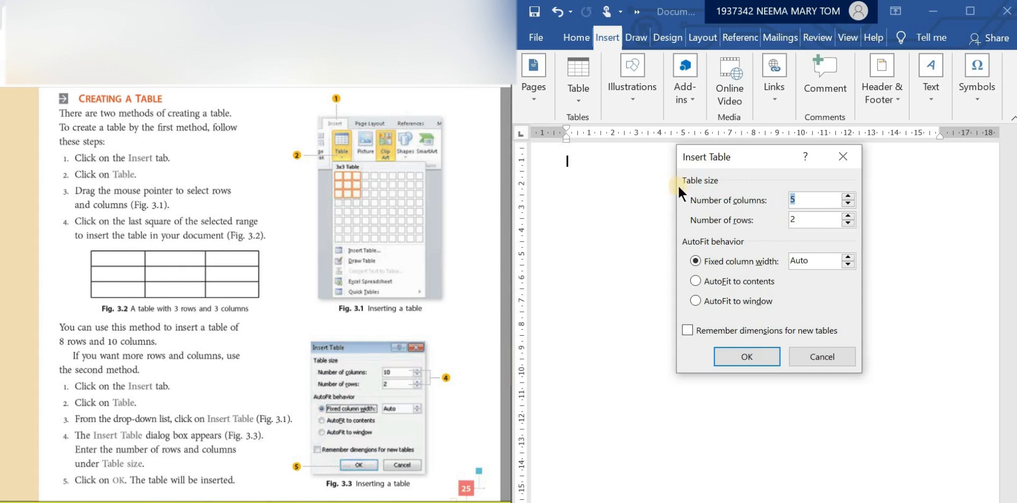
{"action": "left_click", "coordinate": [800, 199]}
{"action": "key", "text": "BackSpace"}
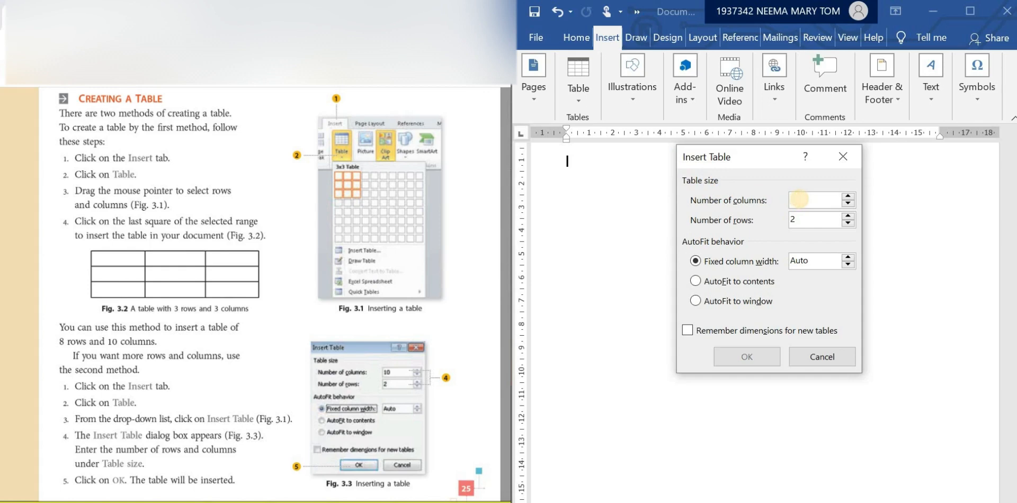
{"action": "type", "text": "11"}
{"action": "left_click", "coordinate": [808, 220]}
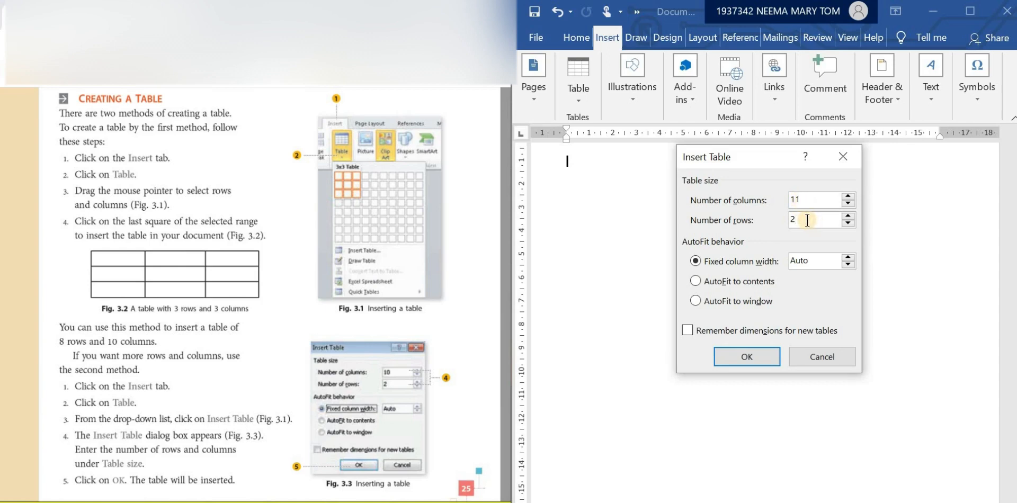
{"action": "key", "text": "BackSpace"}
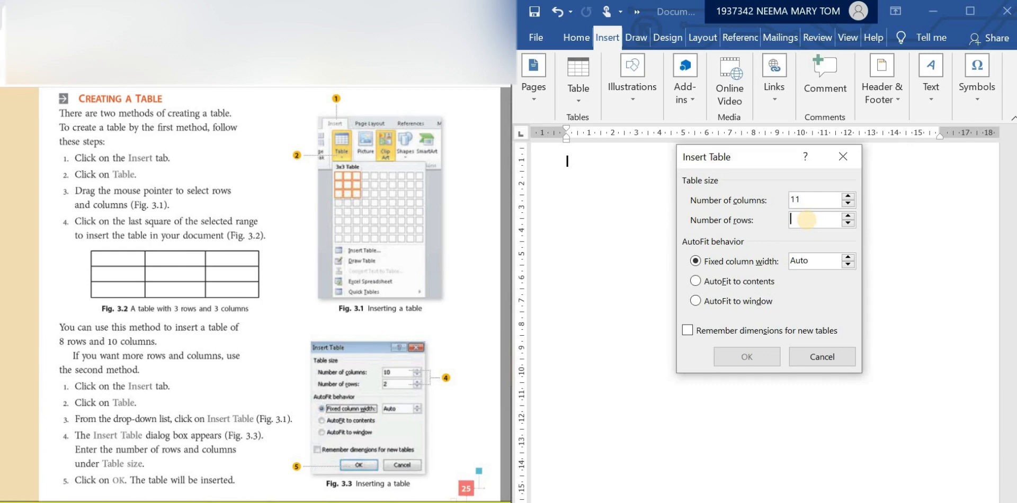
{"action": "type", "text": "9"}
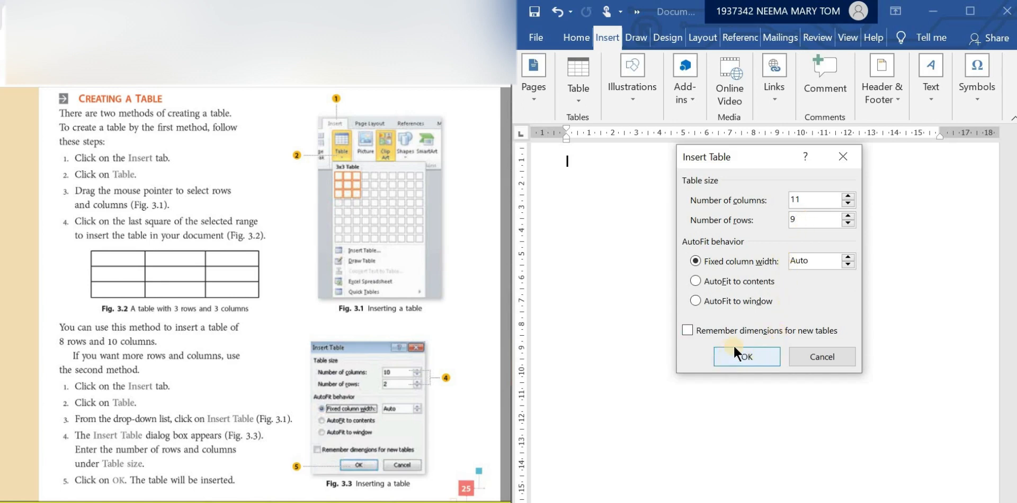
{"action": "left_click", "coordinate": [745, 359]}
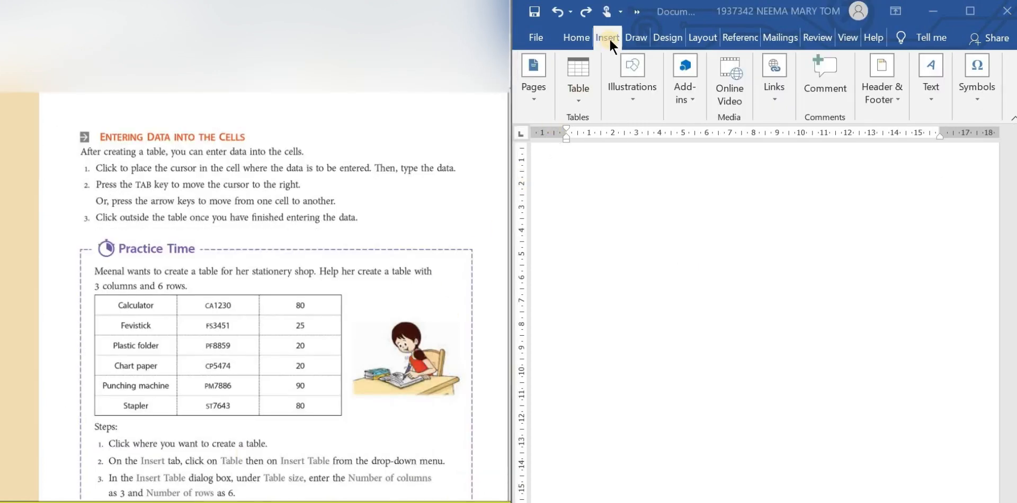
- Use Draw Table to draw an outer table border about 14 cm wide and 7 cm high on the blank page
{"action": "left_click", "coordinate": [577, 88]}
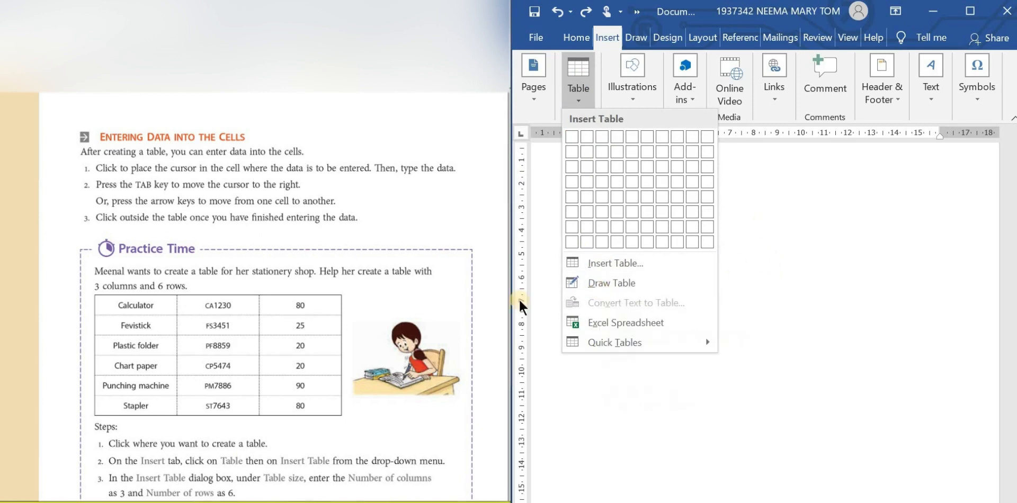
{"action": "left_click", "coordinate": [602, 287]}
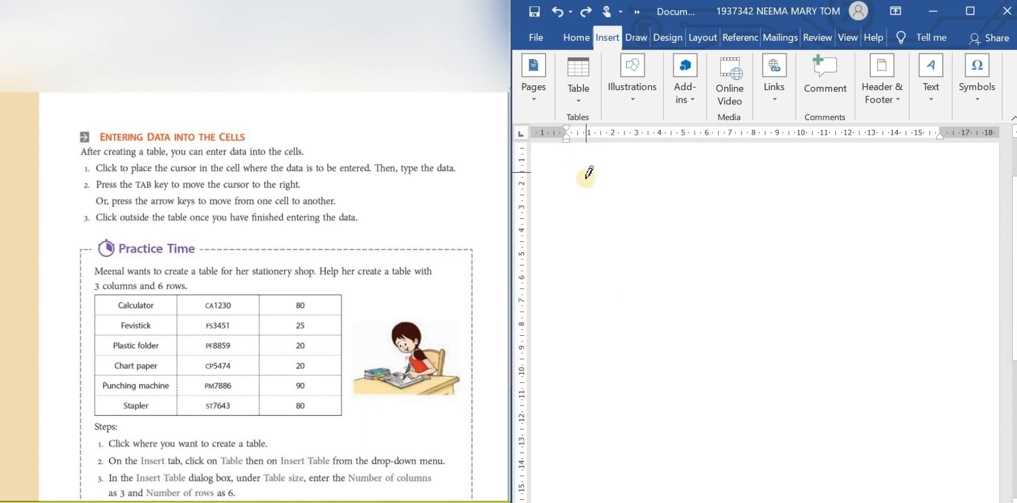
{"action": "mouse_move", "coordinate": [587, 179]}
{"action": "left_mouse_down"}
{"action": "mouse_move", "coordinate": [587, 323]}
{"action": "mouse_move", "coordinate": [913, 337]}
{"action": "left_mouse_up"}
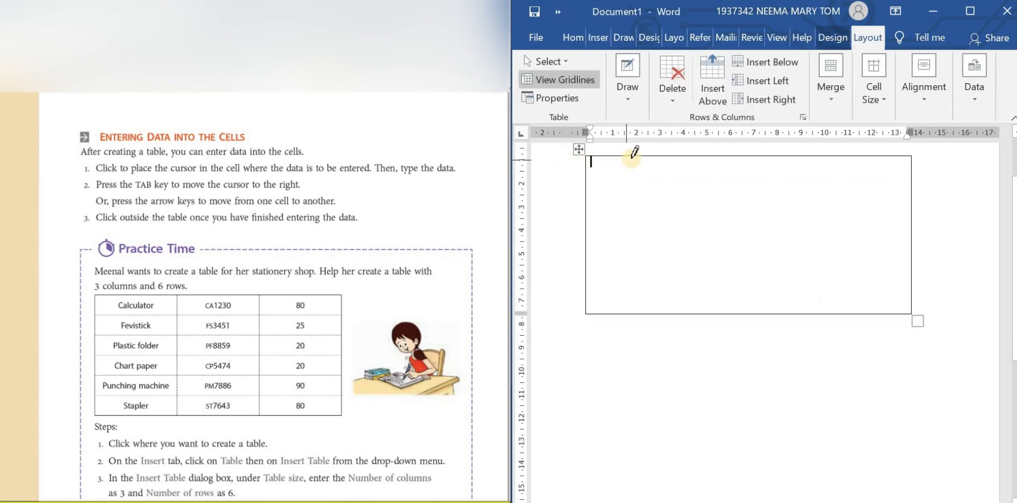
- Draw three vertical and two horizontal lines inside the border to divide the table into four columns and three rows
{"action": "left_click_drag", "start_coordinate": [629, 184], "coordinate": [644, 304]}
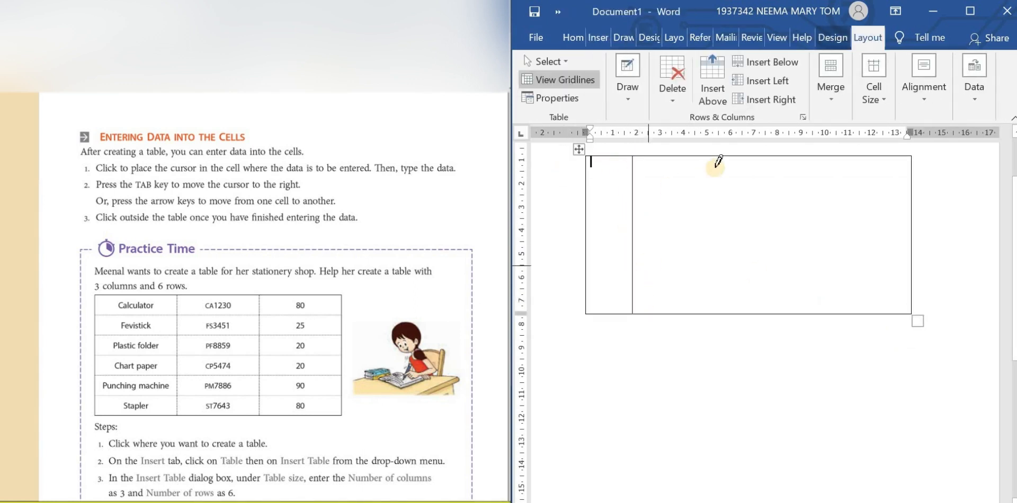
{"action": "left_click_drag", "start_coordinate": [691, 158], "coordinate": [697, 292]}
{"action": "left_click_drag", "start_coordinate": [766, 158], "coordinate": [777, 311]}
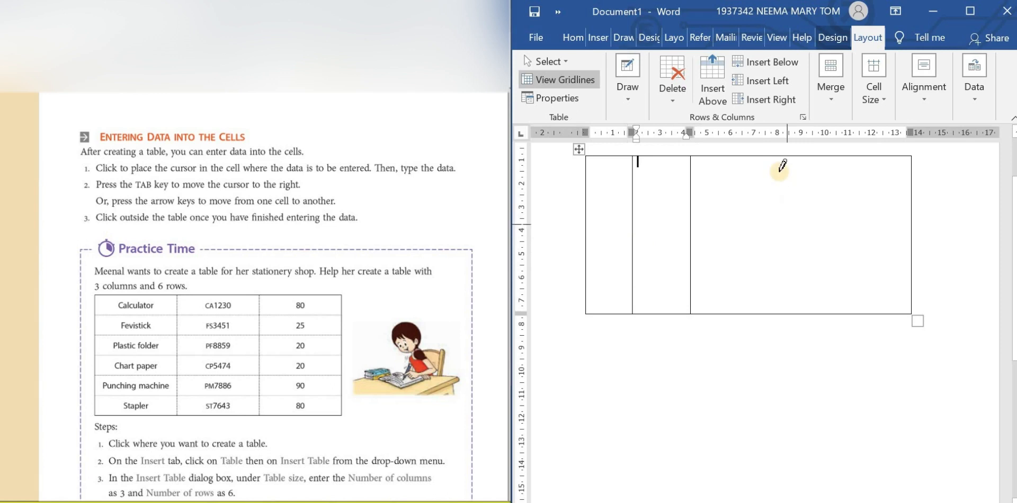
{"action": "left_click_drag", "start_coordinate": [747, 157], "coordinate": [741, 276]}
{"action": "mouse_move", "coordinate": [590, 221]}
{"action": "left_mouse_down"}
{"action": "mouse_move", "coordinate": [851, 211]}
{"action": "mouse_move", "coordinate": [821, 215]}
{"action": "left_mouse_up"}
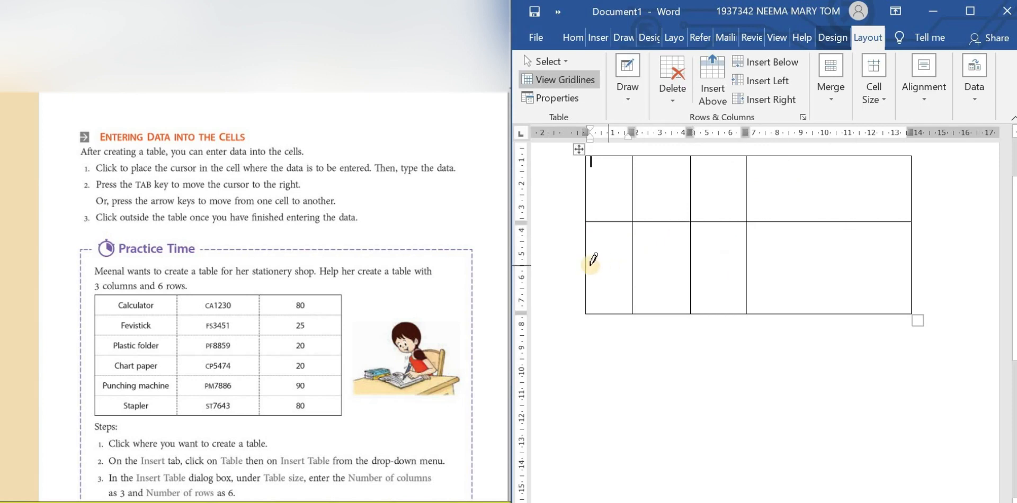
{"action": "left_click_drag", "start_coordinate": [593, 259], "coordinate": [837, 264]}
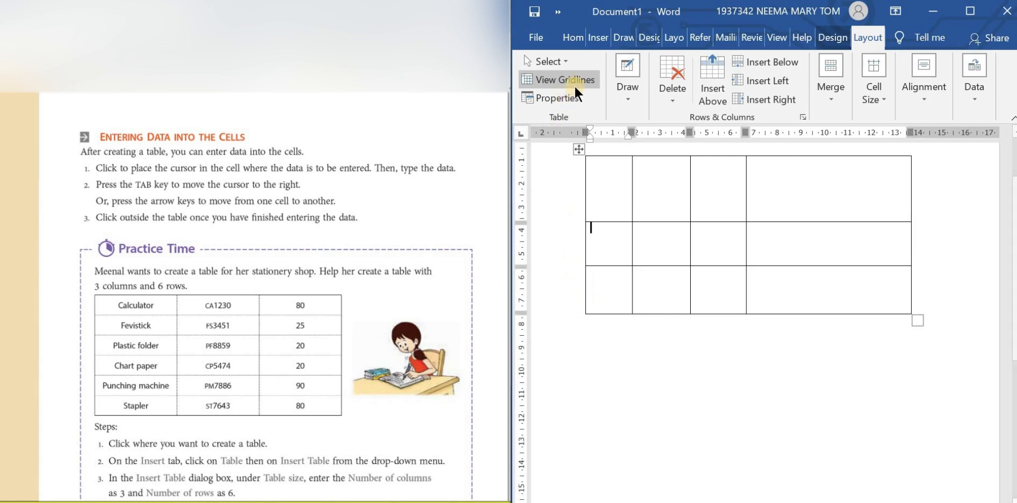
{"action": "left_click", "coordinate": [600, 38]}
{"action": "left_click", "coordinate": [590, 100]}
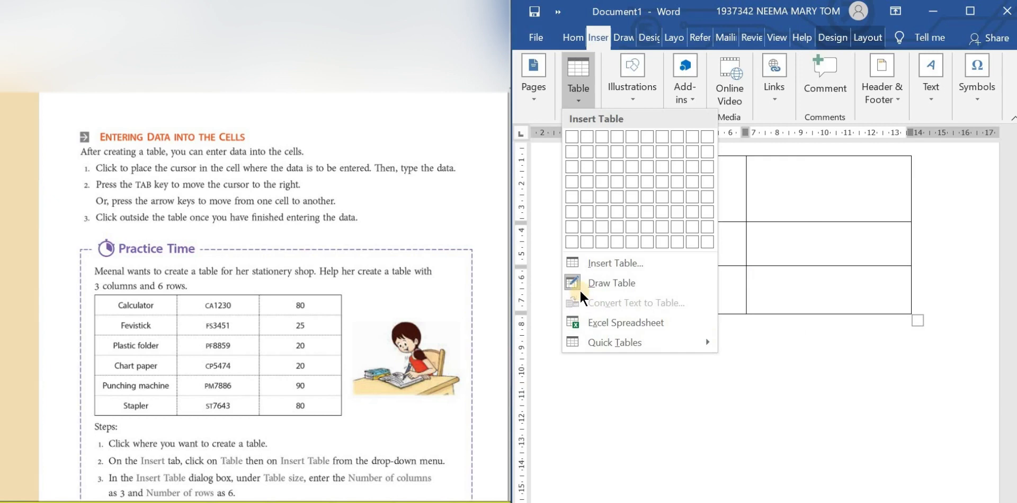
{"action": "left_click", "coordinate": [603, 446]}
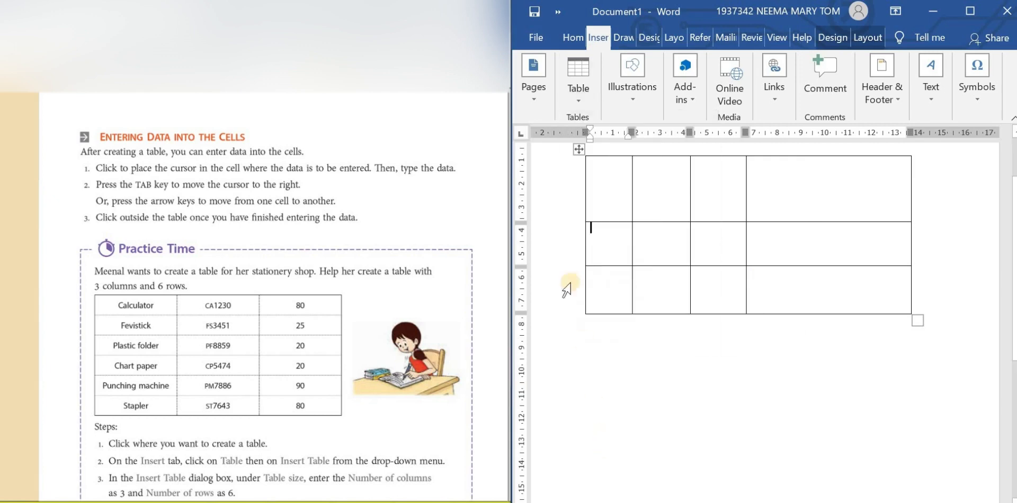
- Select the entire hand-drawn table and cut it from the document
{"action": "left_click", "coordinate": [577, 149]}
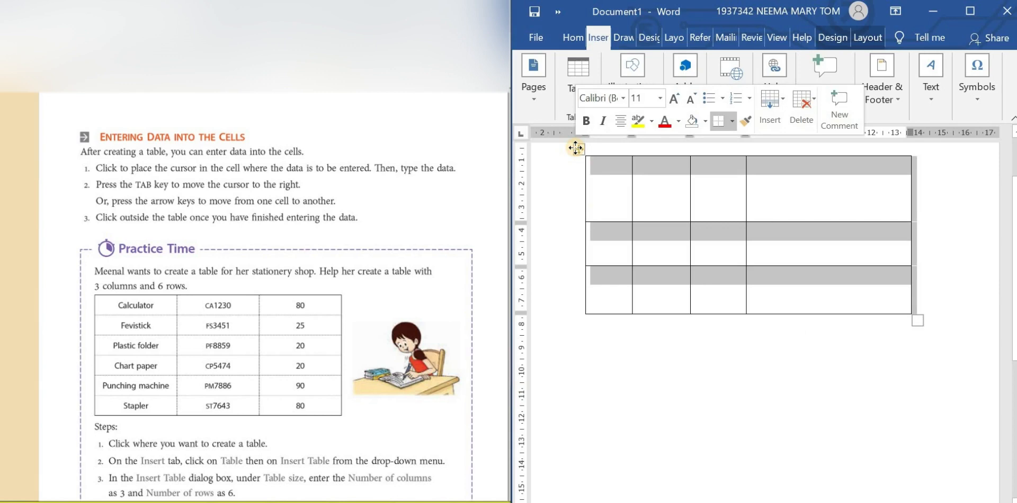
{"action": "key", "text": "Delete"}
{"action": "right_click", "coordinate": [576, 149]}
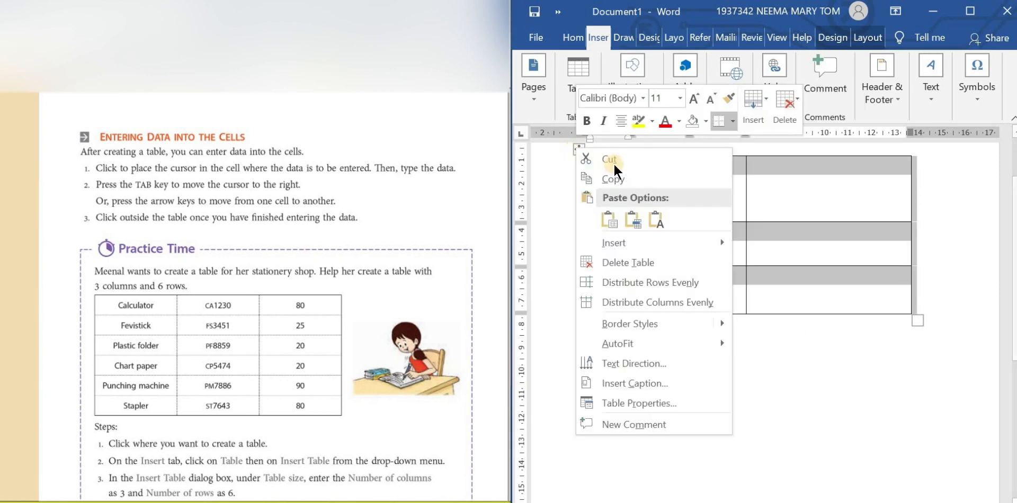
{"action": "left_click", "coordinate": [614, 153]}
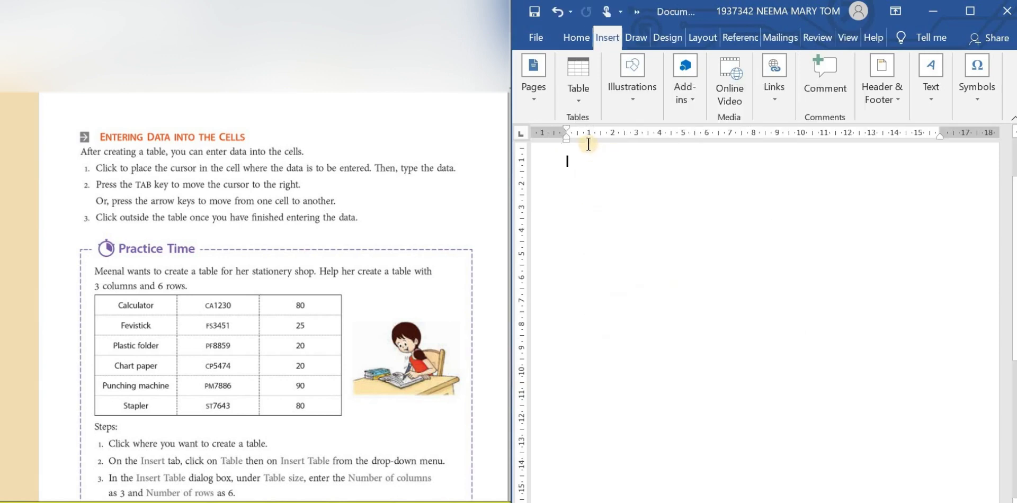
- Insert the built-in quick table "With Subheads 1" into the blank document
{"action": "left_click", "coordinate": [575, 94]}
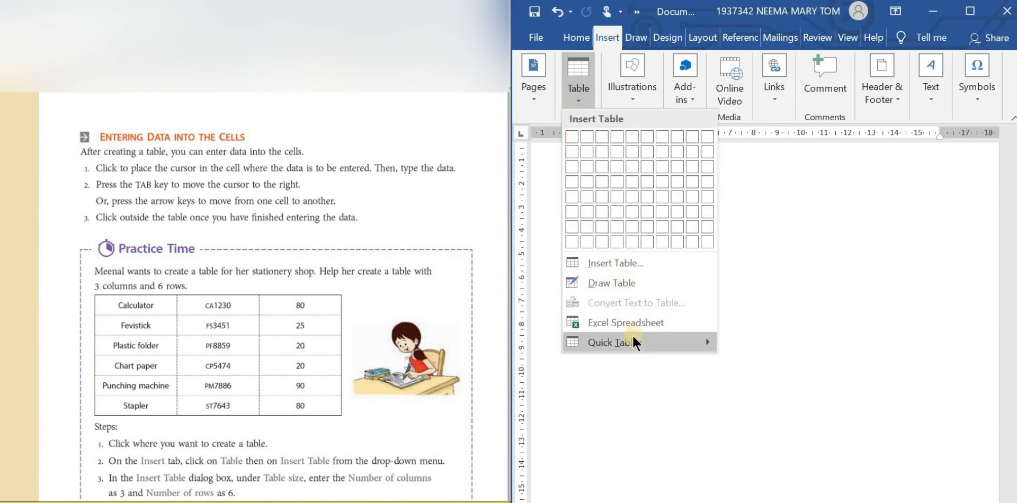
{"action": "mouse_move", "coordinate": [631, 345]}
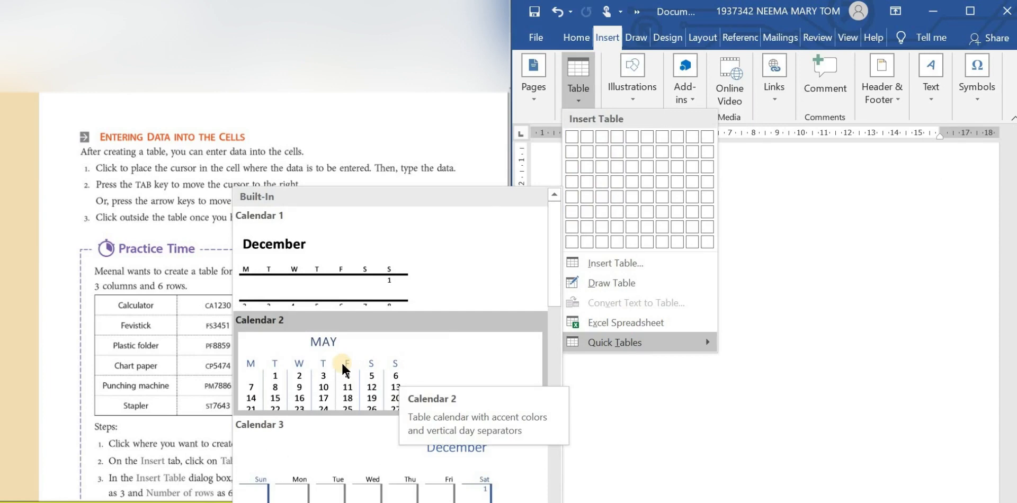
{"action": "scroll", "coordinate": [340, 364], "scroll_direction": "down", "scroll_amount": 3}
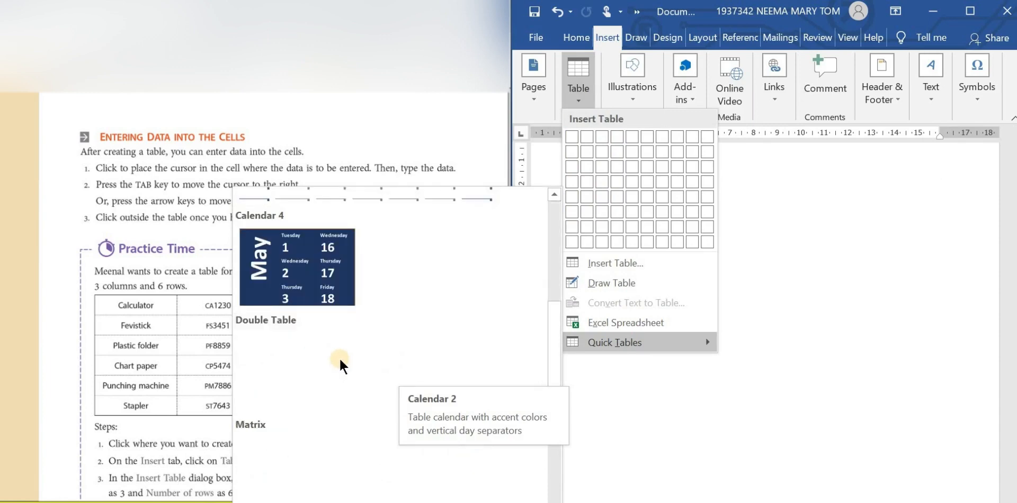
{"action": "scroll", "coordinate": [339, 357], "scroll_direction": "down", "scroll_amount": 3}
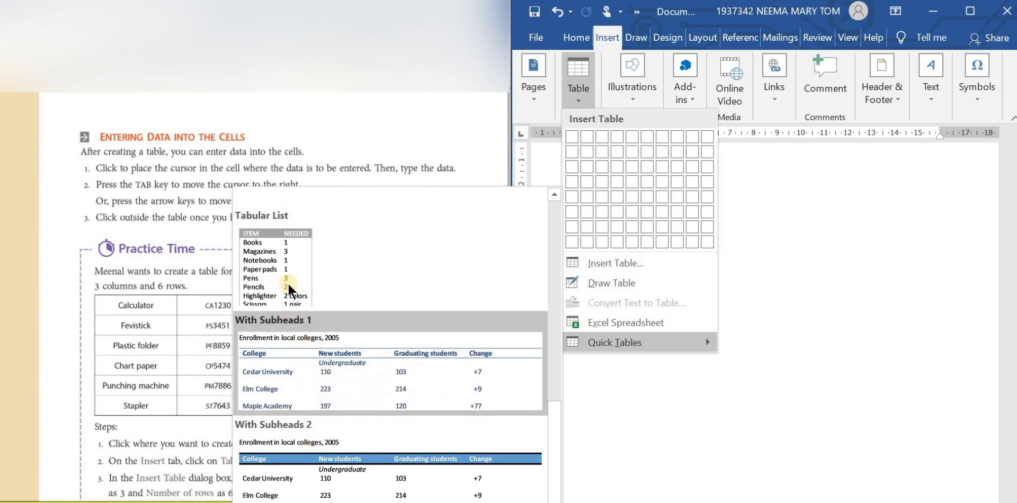
{"action": "left_click", "coordinate": [293, 366]}
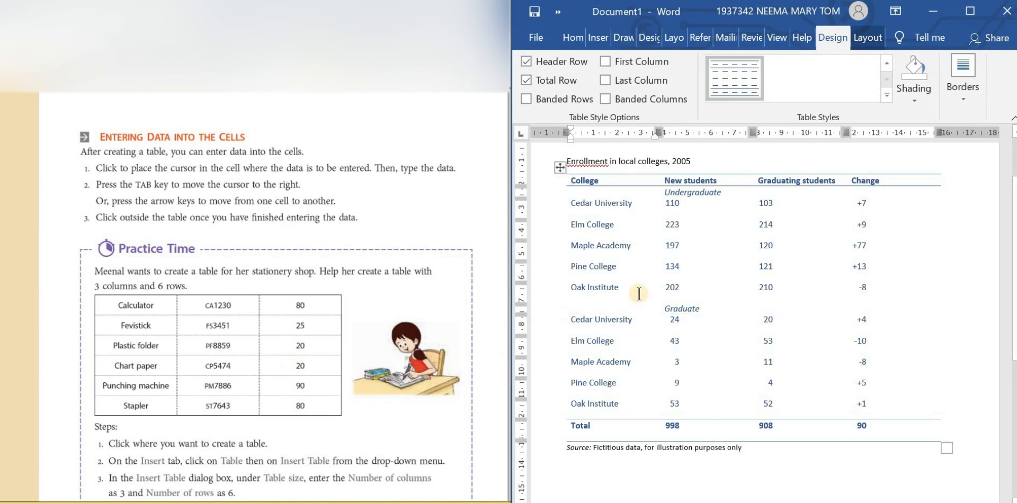
- Cut the college enrollment table from the document, leaving its title and source lines
{"action": "right_click", "coordinate": [558, 169]}
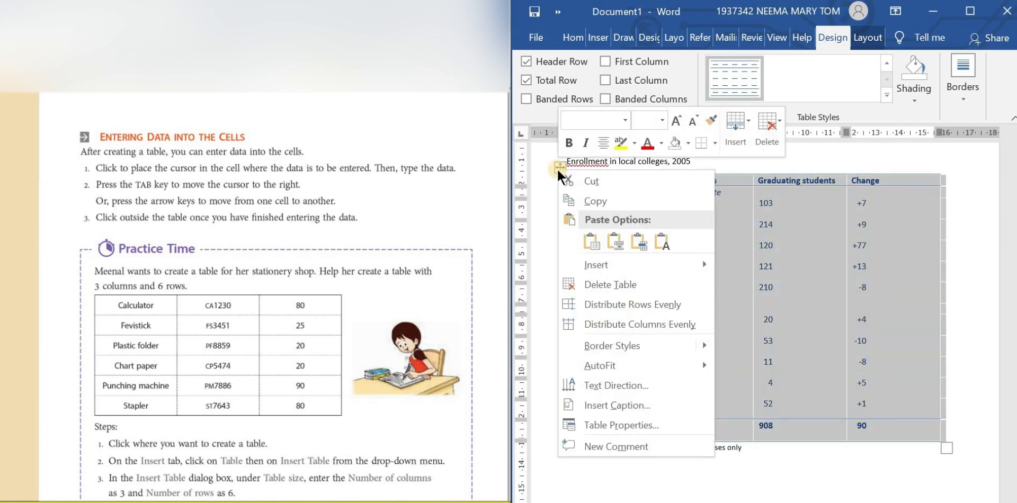
{"action": "left_click", "coordinate": [595, 183]}
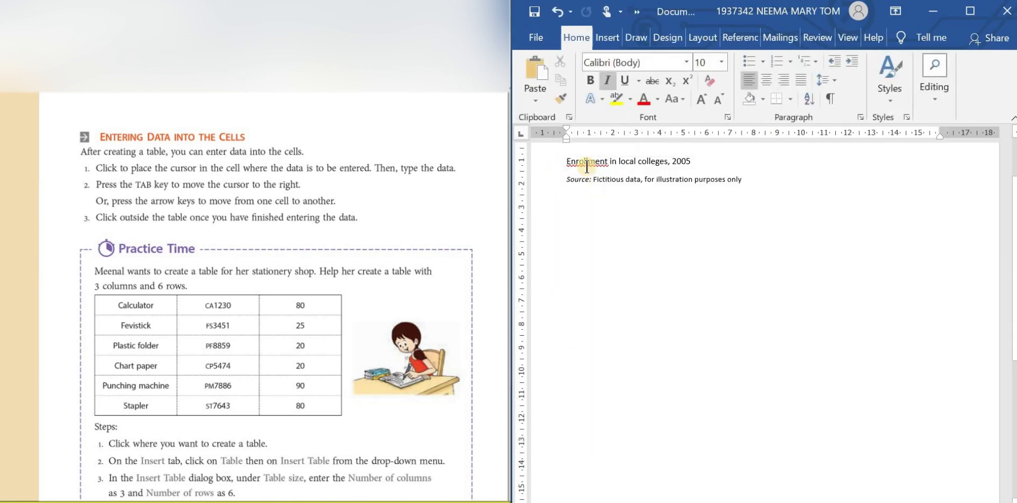
- Insert an Excel spreadsheet as a table into the document
{"action": "left_click", "coordinate": [601, 41]}
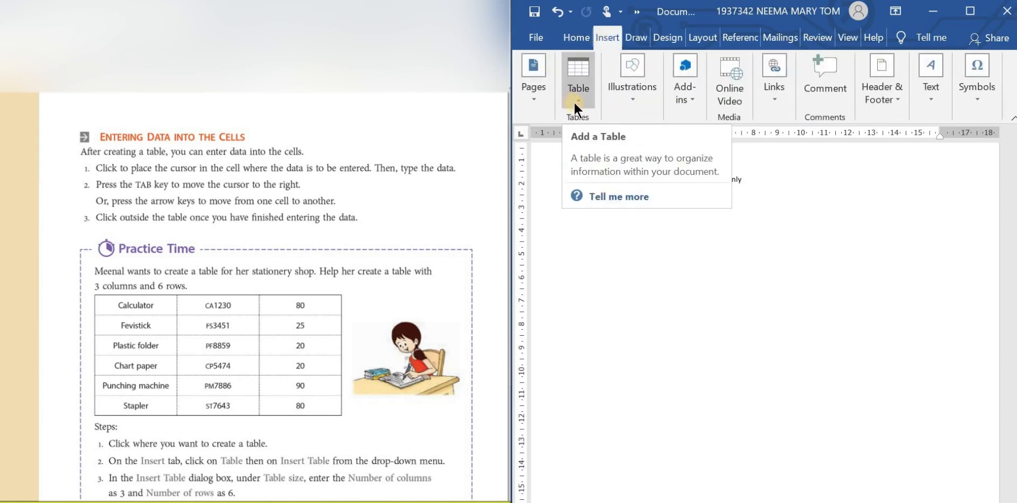
{"action": "left_click", "coordinate": [575, 104]}
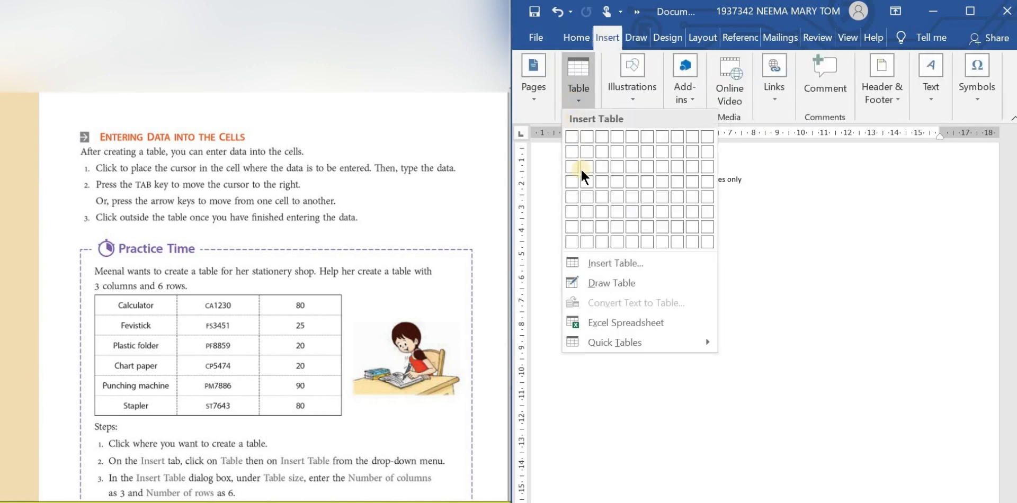
{"action": "left_click", "coordinate": [632, 323]}
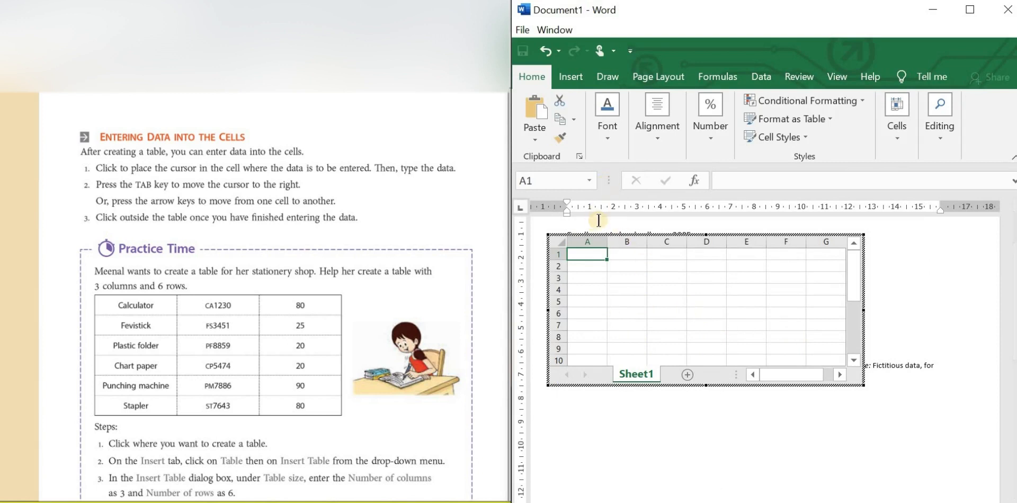
{"action": "left_click", "coordinate": [570, 78]}
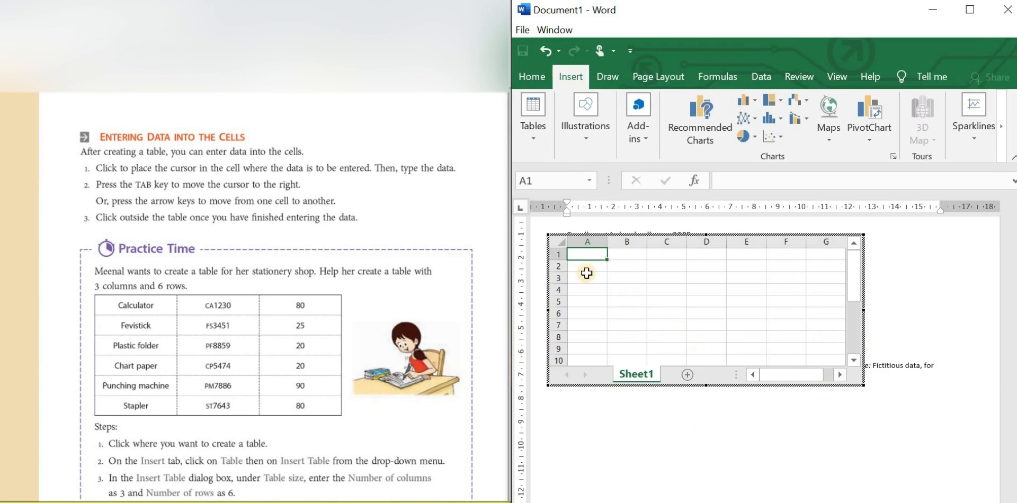
- Fill the embedded worksheet with "ssss" in cell A1, 23 in A3 and 56 in B3
{"action": "type", "text": "ssss"}
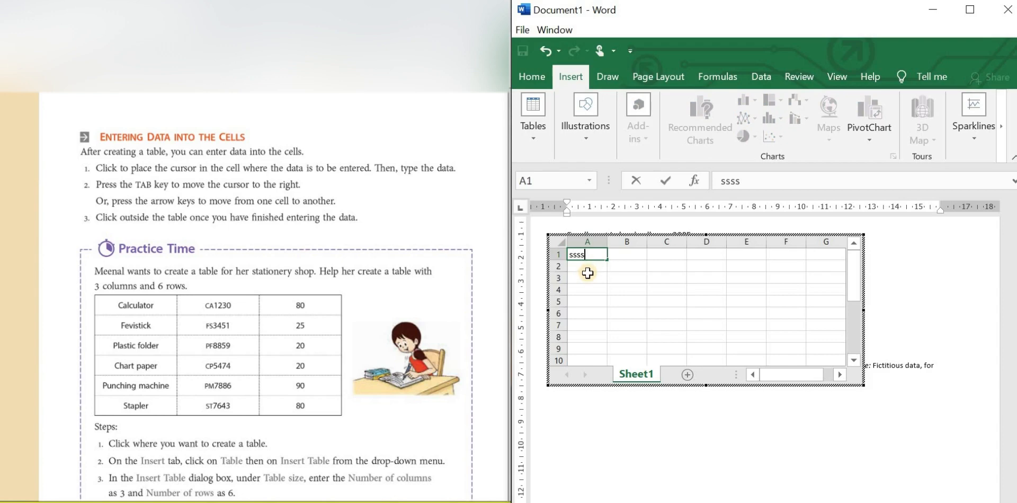
{"action": "left_click", "coordinate": [588, 276]}
{"action": "type", "text": "23"}
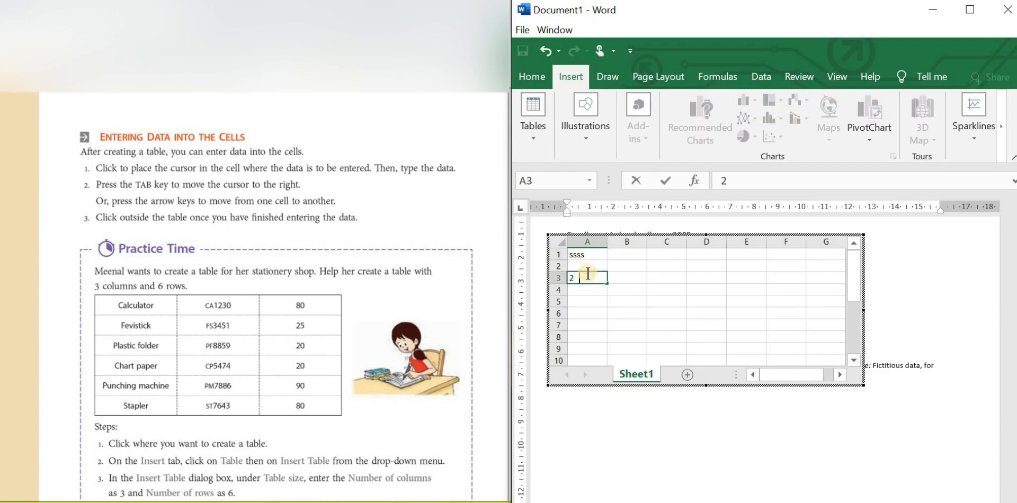
{"action": "left_click", "coordinate": [629, 281]}
{"action": "type", "text": "56"}
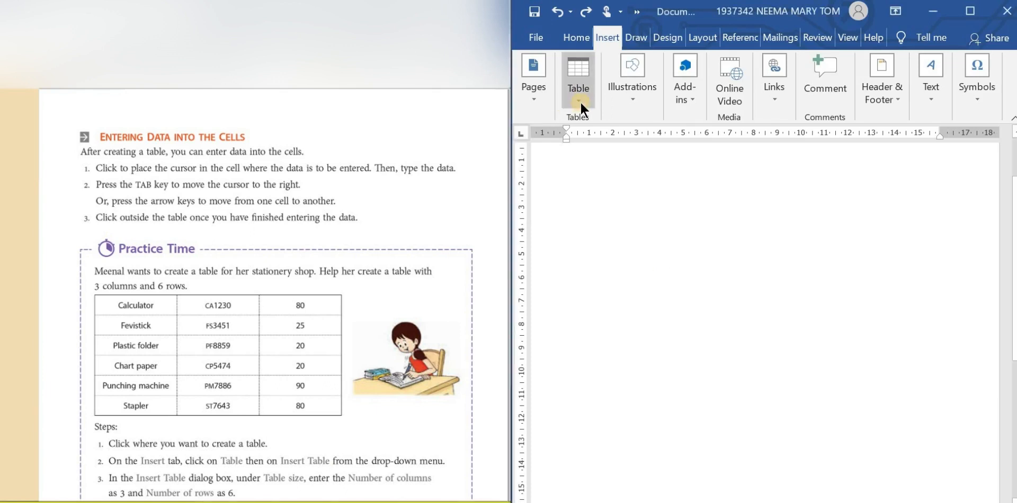
- Insert a table with four columns and three rows and enlarge it to about 17.5 cm wide and 7 cm tall
{"action": "left_click", "coordinate": [580, 95]}
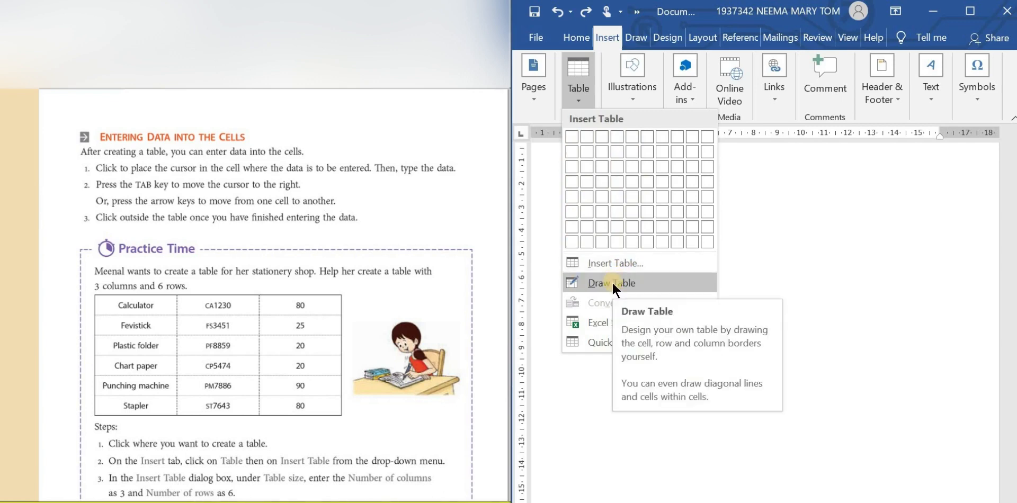
{"action": "mouse_move", "coordinate": [586, 339]}
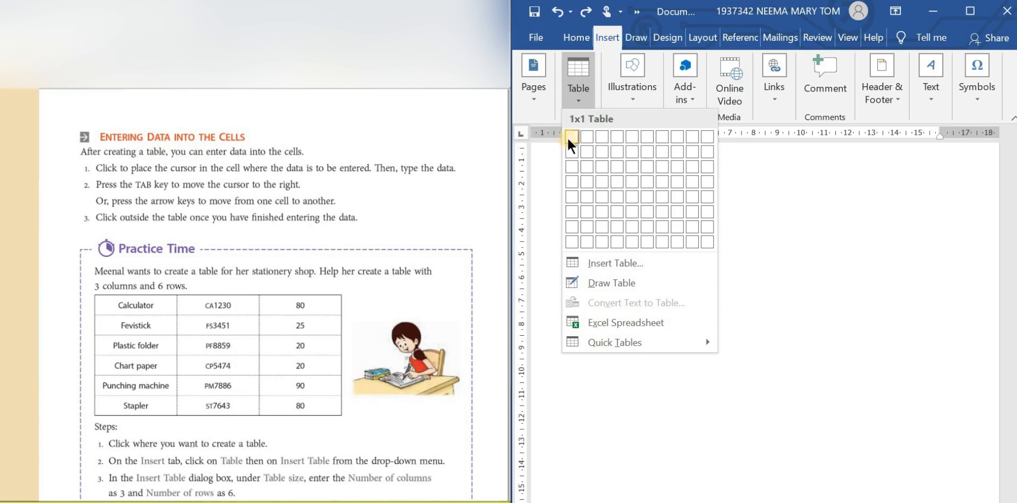
{"action": "left_click", "coordinate": [613, 164]}
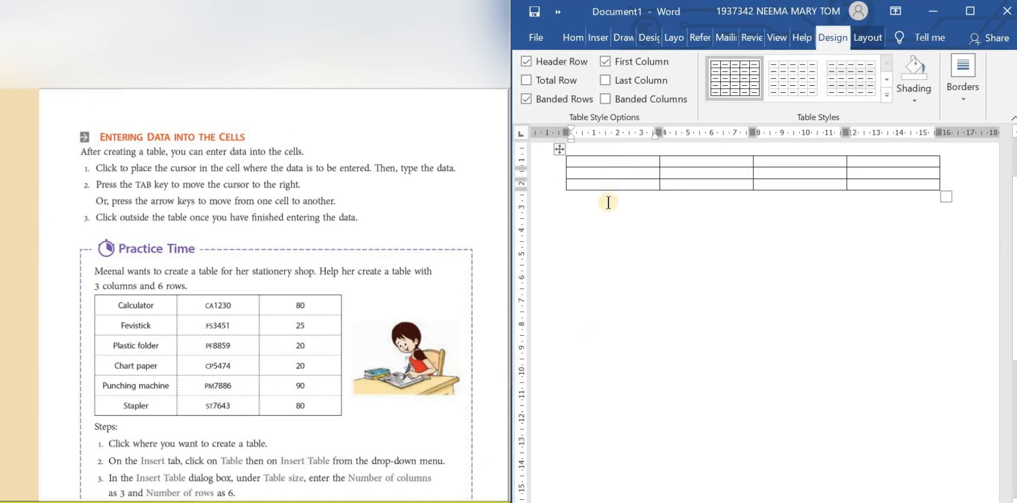
{"action": "left_click_drag", "start_coordinate": [944, 191], "coordinate": [967, 289]}
{"action": "left_click_drag", "start_coordinate": [976, 323], "coordinate": [978, 323]}
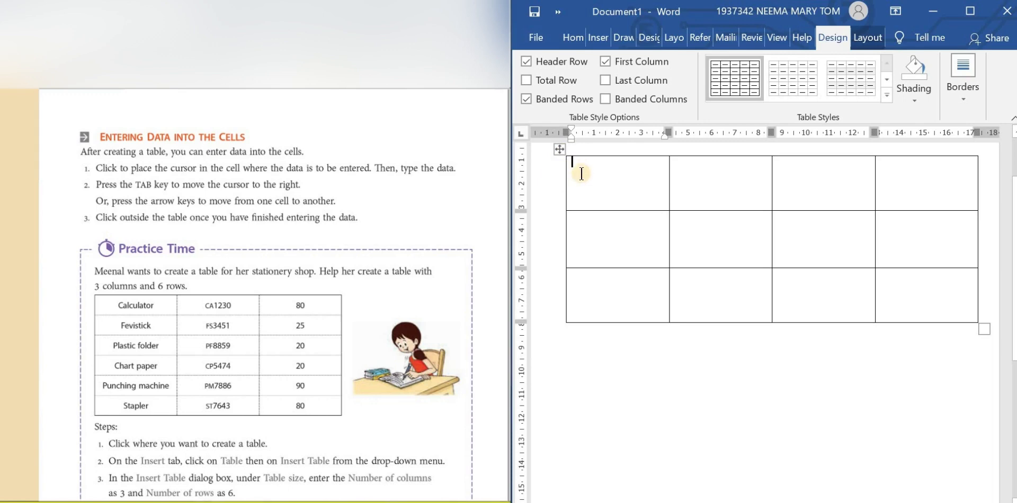
- Enter "name" in the table's first cell and format the word in red at 20 pt
{"action": "type", "text": "name"}
{"action": "left_click", "coordinate": [617, 166]}
{"action": "left_click_drag", "start_coordinate": [616, 165], "coordinate": [566, 166]}
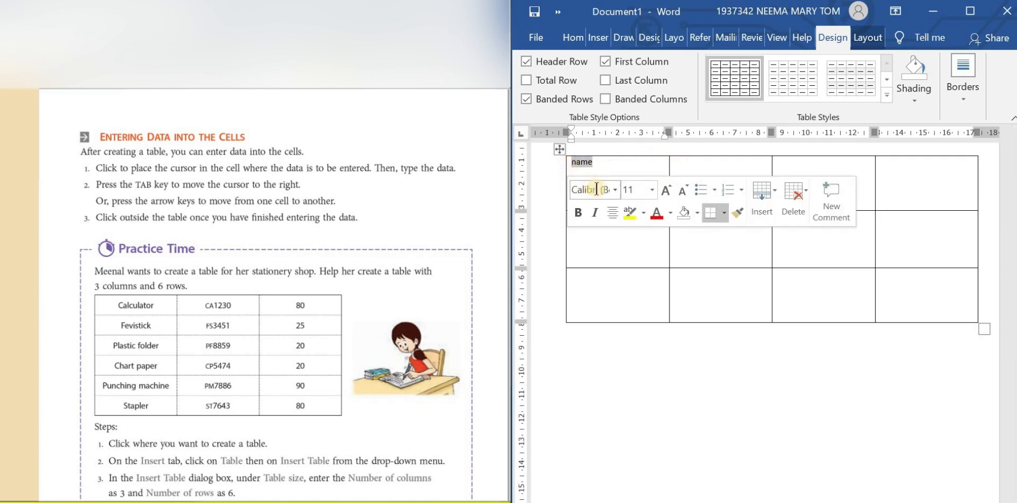
{"action": "left_click", "coordinate": [664, 189]}
{"action": "left_click", "coordinate": [665, 190]}
{"action": "left_click", "coordinate": [665, 191]}
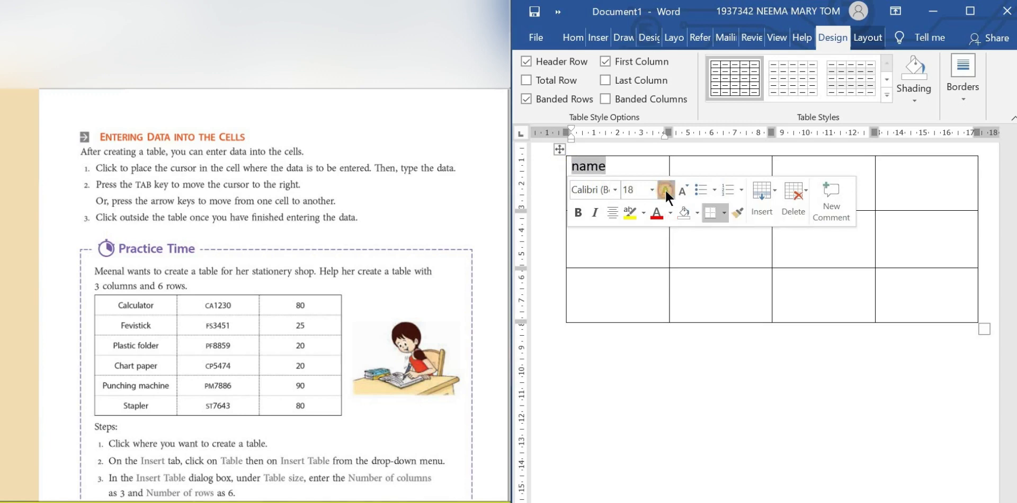
{"action": "left_click", "coordinate": [666, 191]}
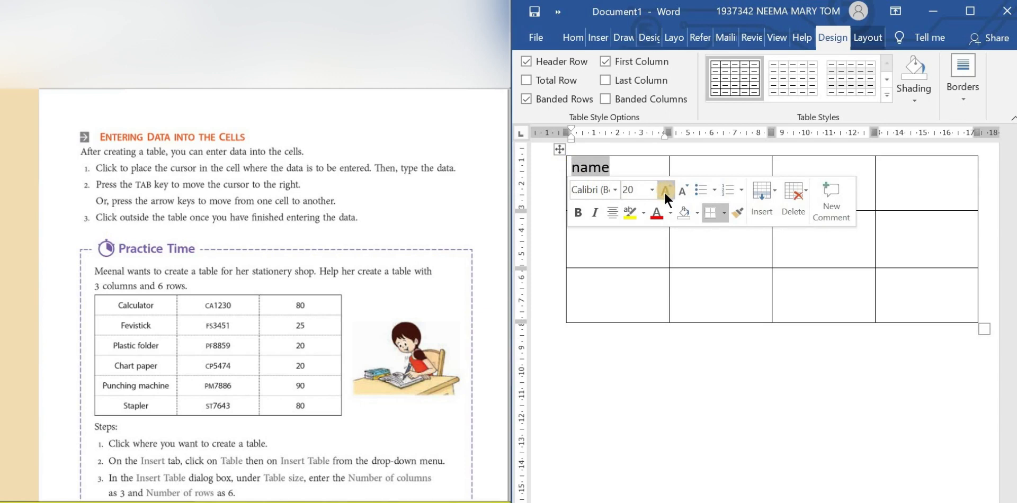
{"action": "left_click", "coordinate": [657, 214]}
{"action": "left_click", "coordinate": [662, 165]}
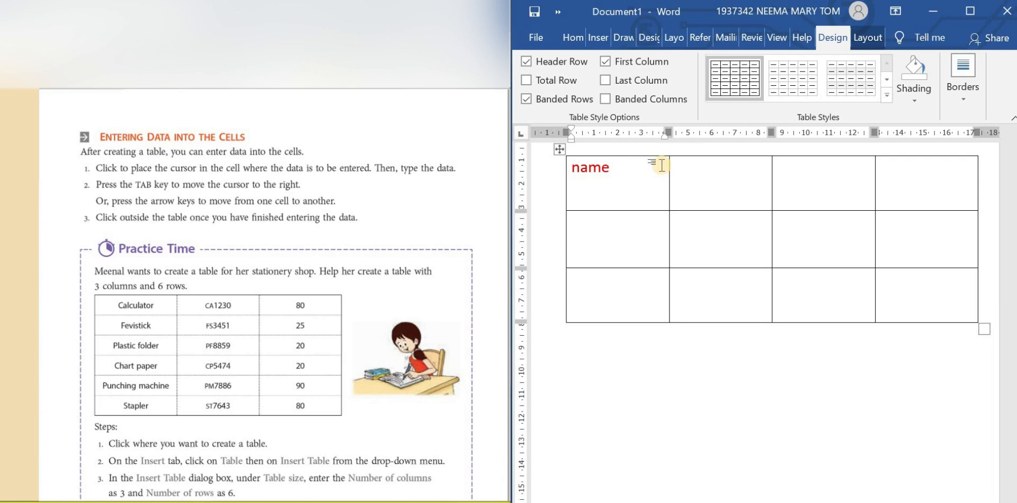
- Enter "Maths", "English" and "social" in the remaining cells of the first row
{"action": "key", "text": "Tab"}
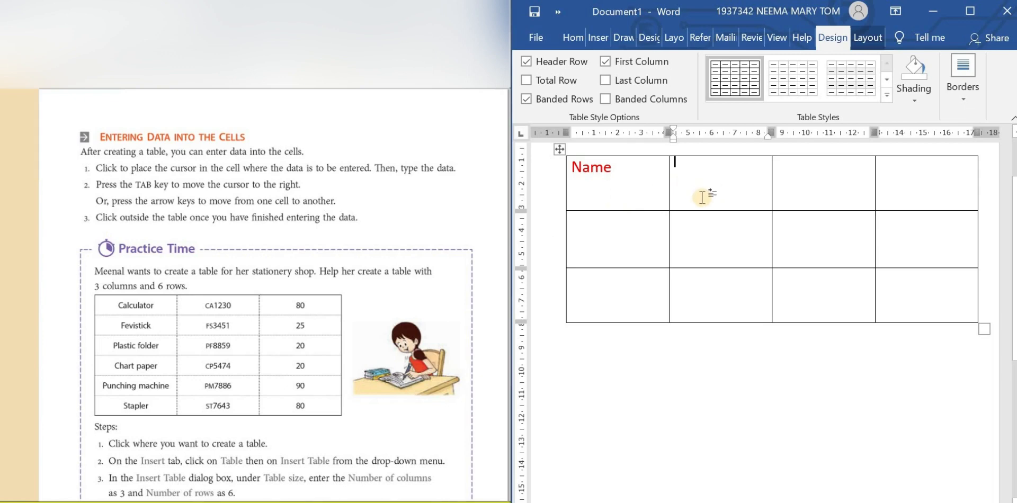
{"action": "type", "text": "Maths"}
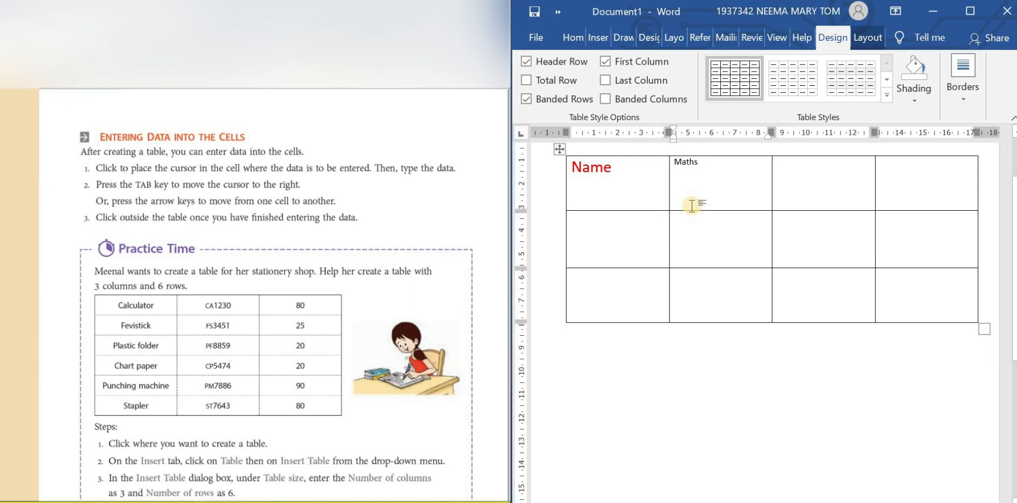
{"action": "key", "text": "Tab"}
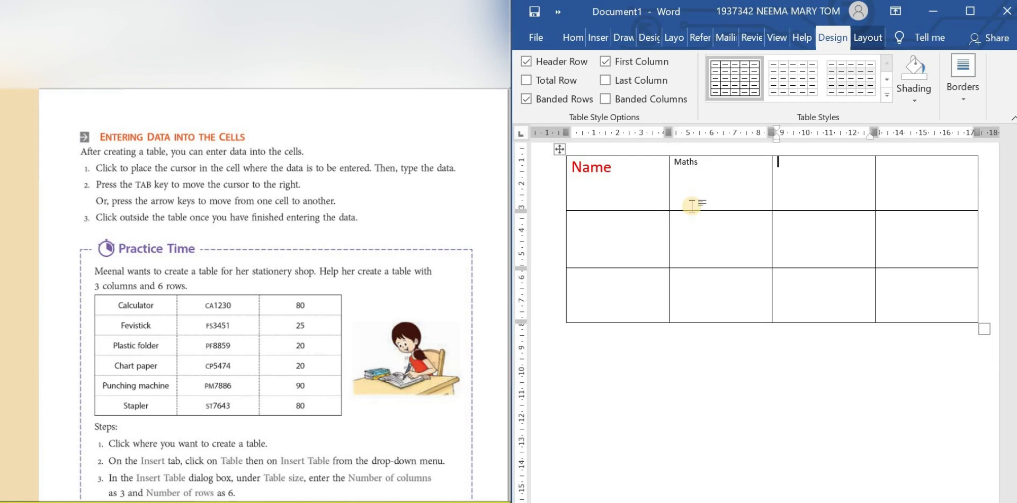
{"action": "type", "text": "e"}
{"action": "key", "text": "BackSpace"}
{"action": "type", "text": "English"}
{"action": "key", "text": "Tab"}
{"action": "type", "text": "social"}
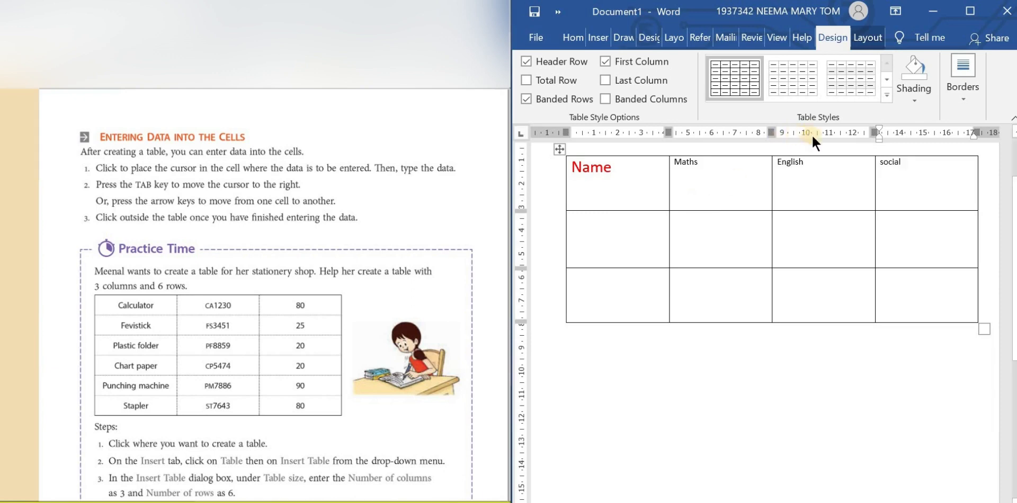
- Enlarge the Maths, English and social headings to 20 pt, then place the cursor in the second row's first cell
{"action": "left_click", "coordinate": [910, 162]}
{"action": "left_click_drag", "start_coordinate": [911, 162], "coordinate": [731, 178]}
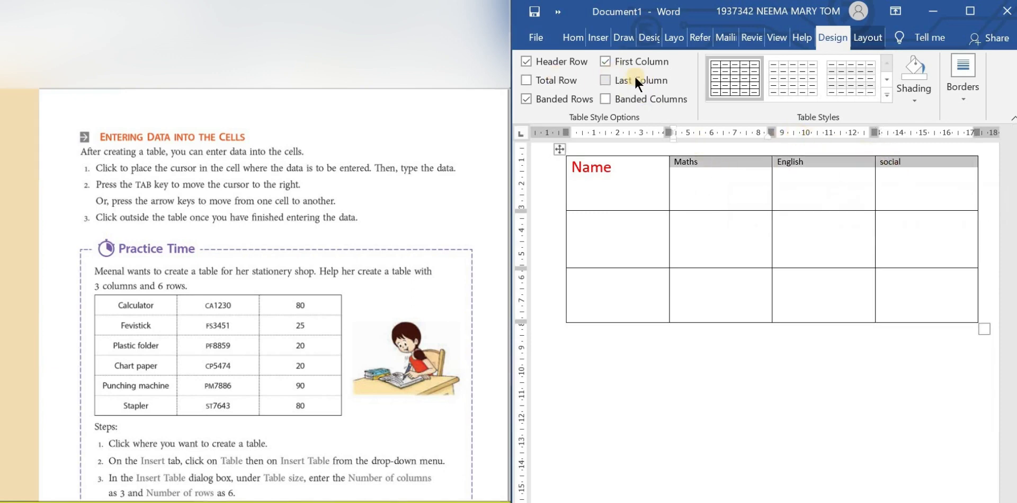
{"action": "left_click", "coordinate": [571, 39]}
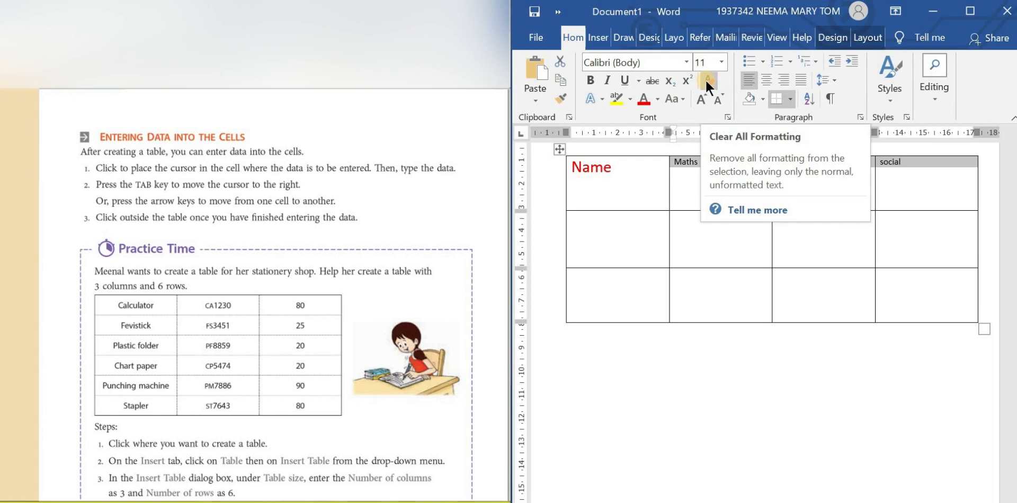
{"action": "left_click", "coordinate": [698, 101]}
{"action": "left_click", "coordinate": [698, 101]}
{"action": "left_click", "coordinate": [698, 100]}
{"action": "left_click", "coordinate": [699, 101]}
{"action": "left_click", "coordinate": [698, 100]}
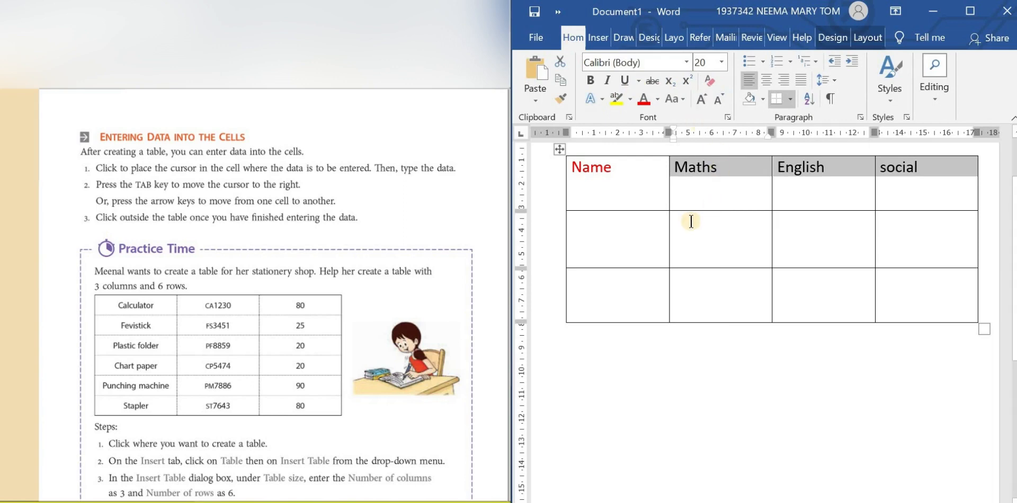
{"action": "left_click", "coordinate": [704, 195]}
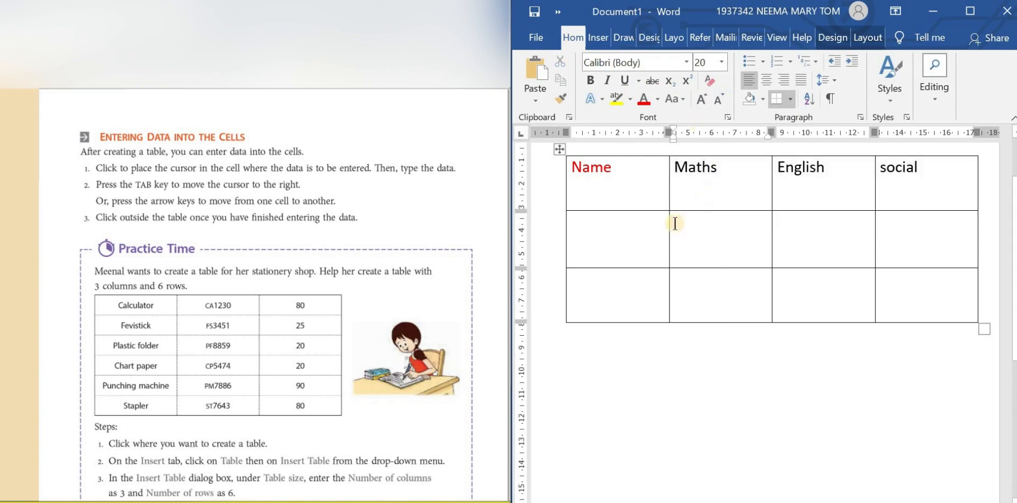
{"action": "left_click", "coordinate": [614, 242]}
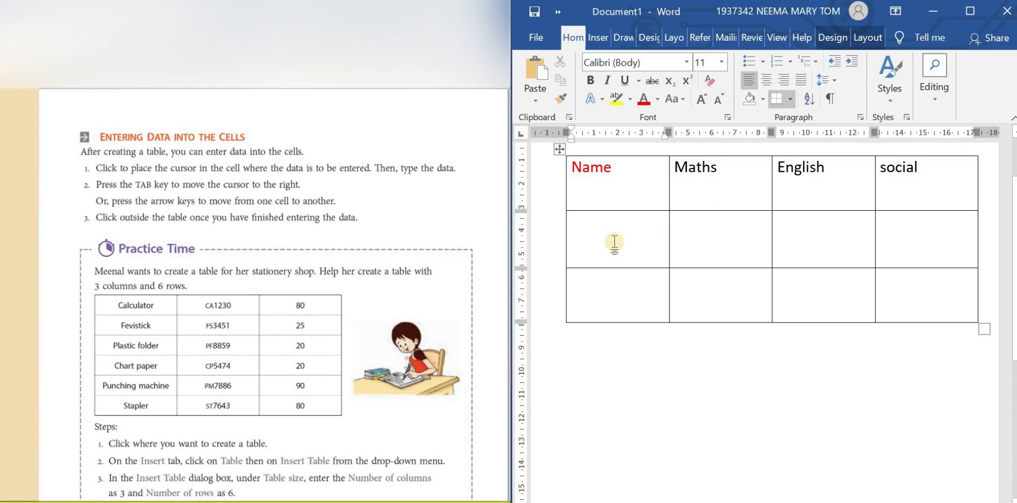